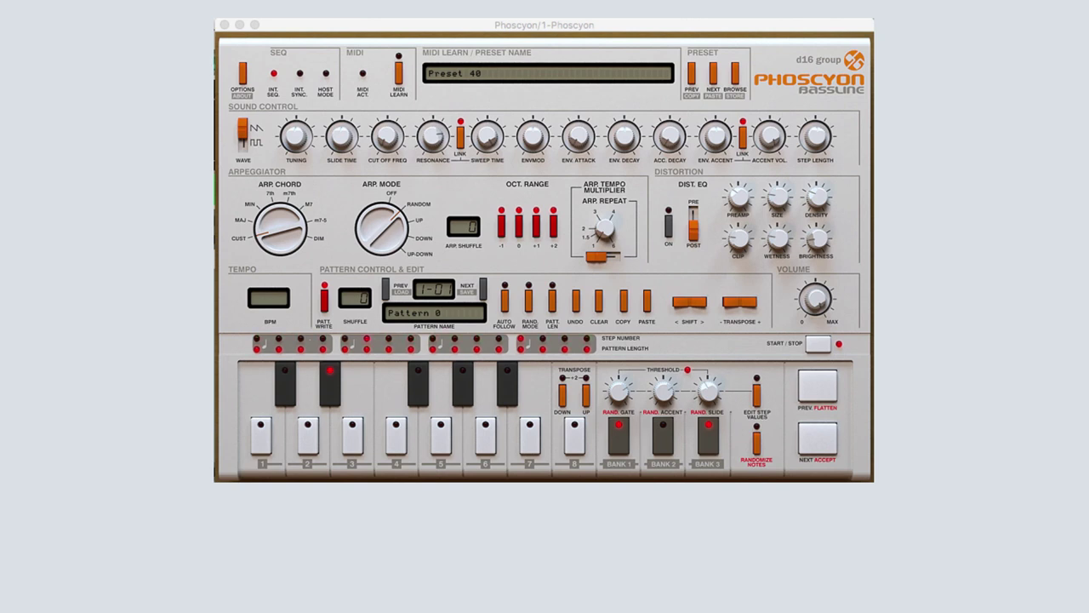
Enable the internal sequencer and turn on pattern write mode
click(378, 350)
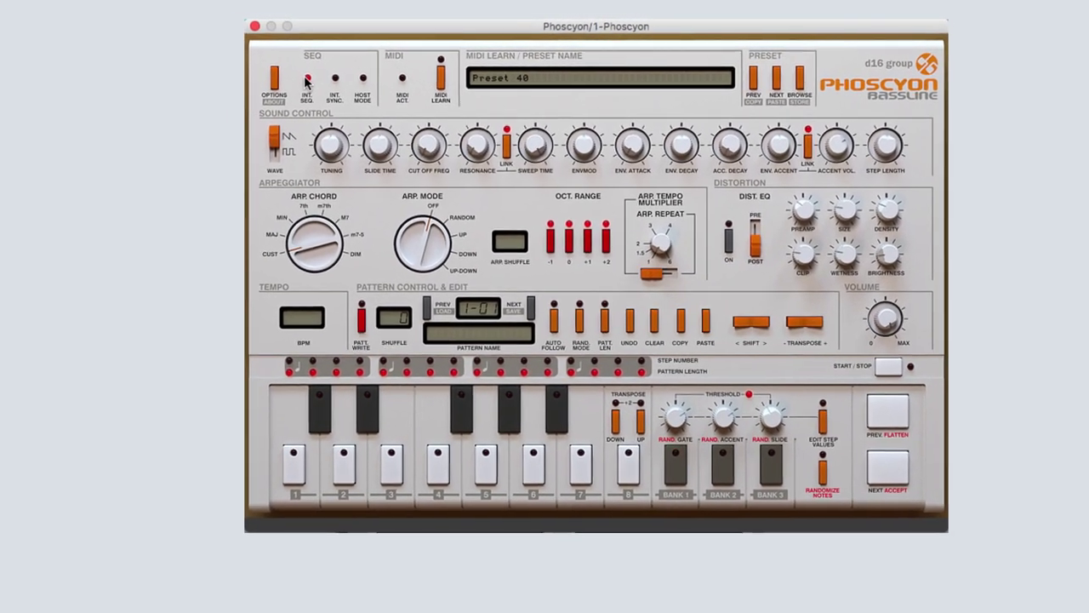
click(289, 74)
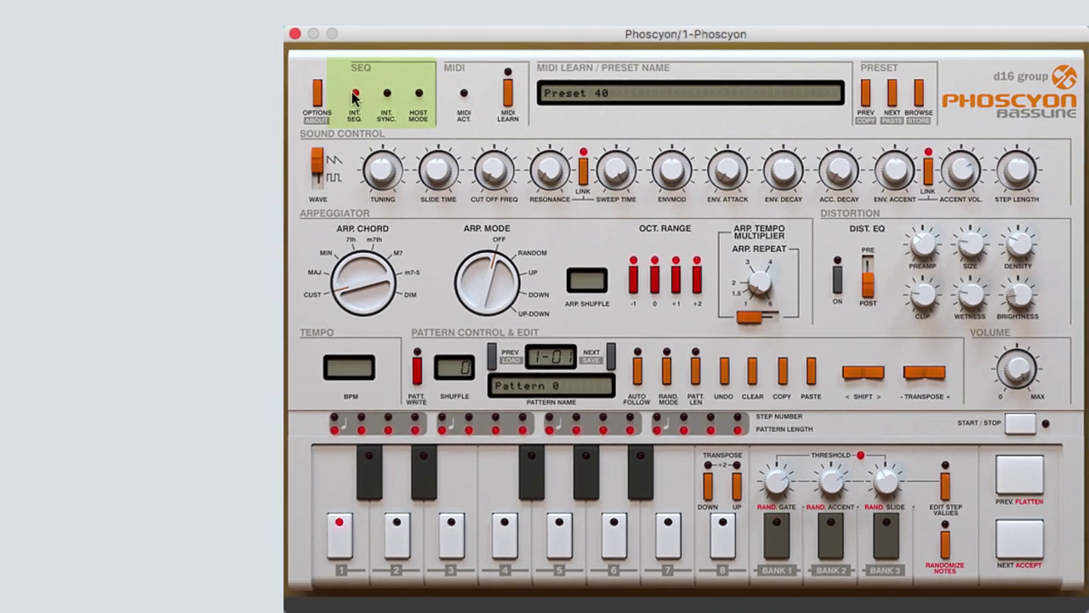
click(354, 99)
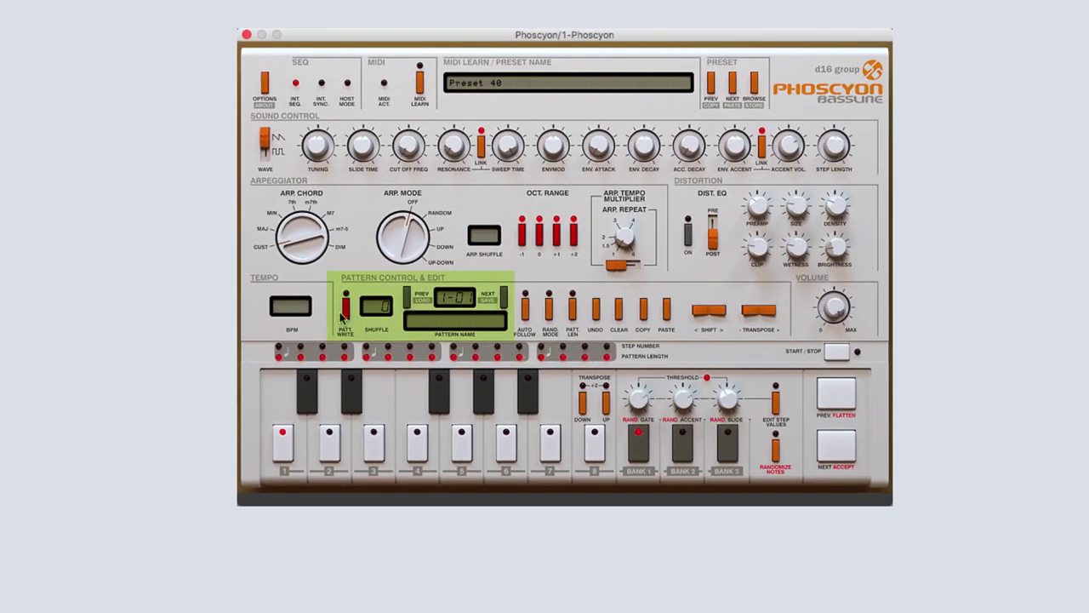
click(344, 310)
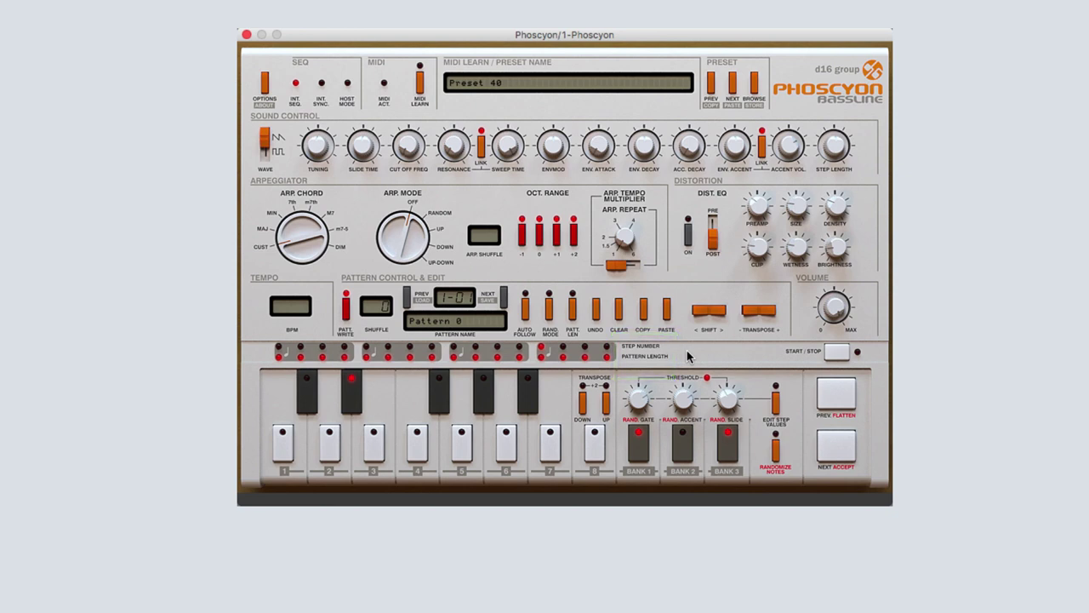
Try shorter pattern lengths of 8 and 4 steps and return the pattern to 16 steps
click(573, 313)
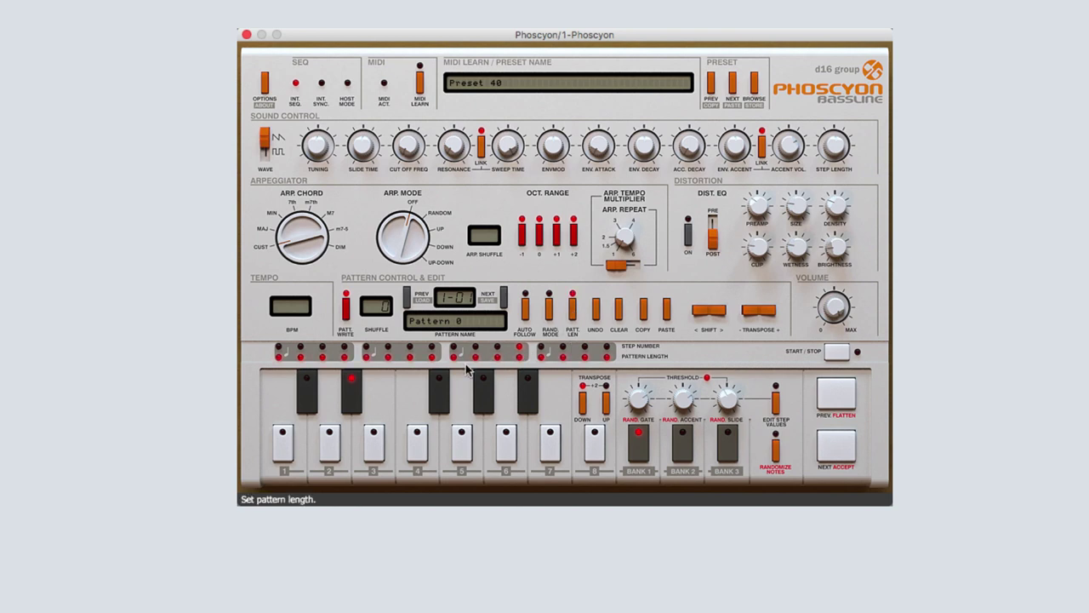
click(431, 361)
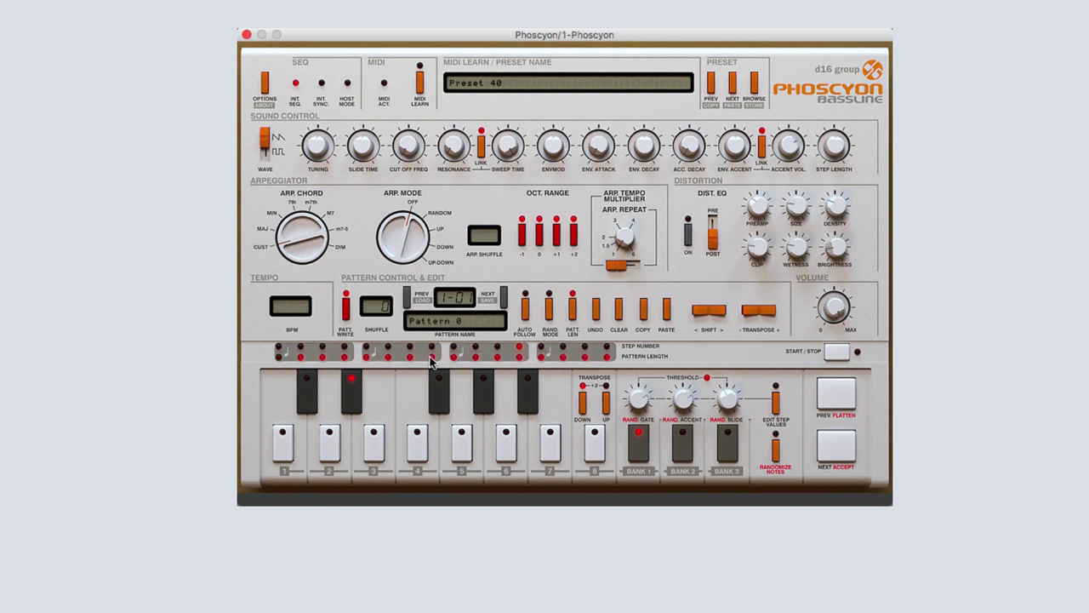
click(346, 357)
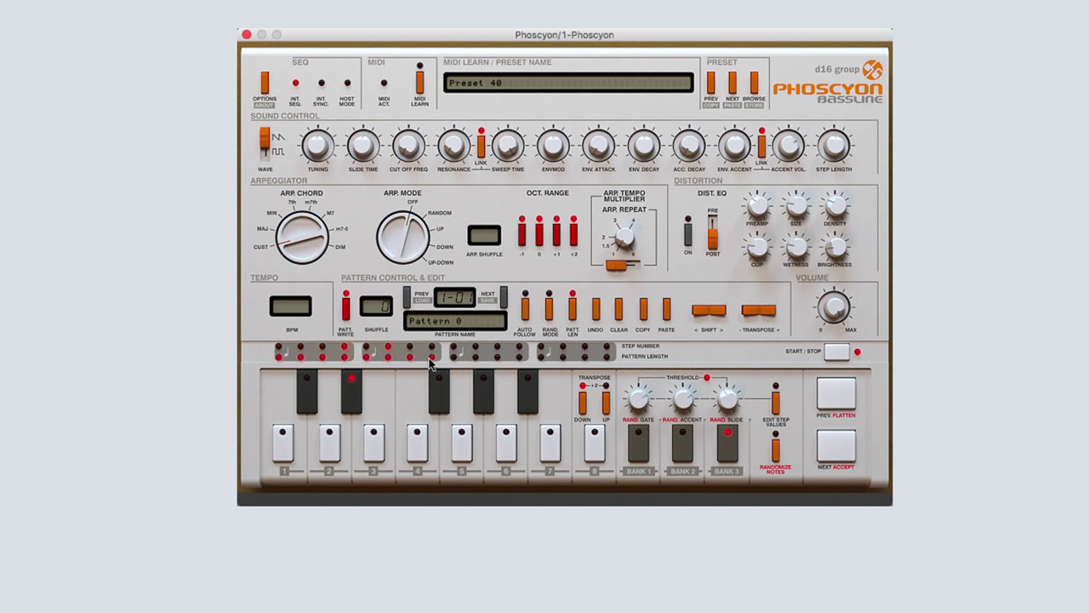
click(606, 358)
click(575, 318)
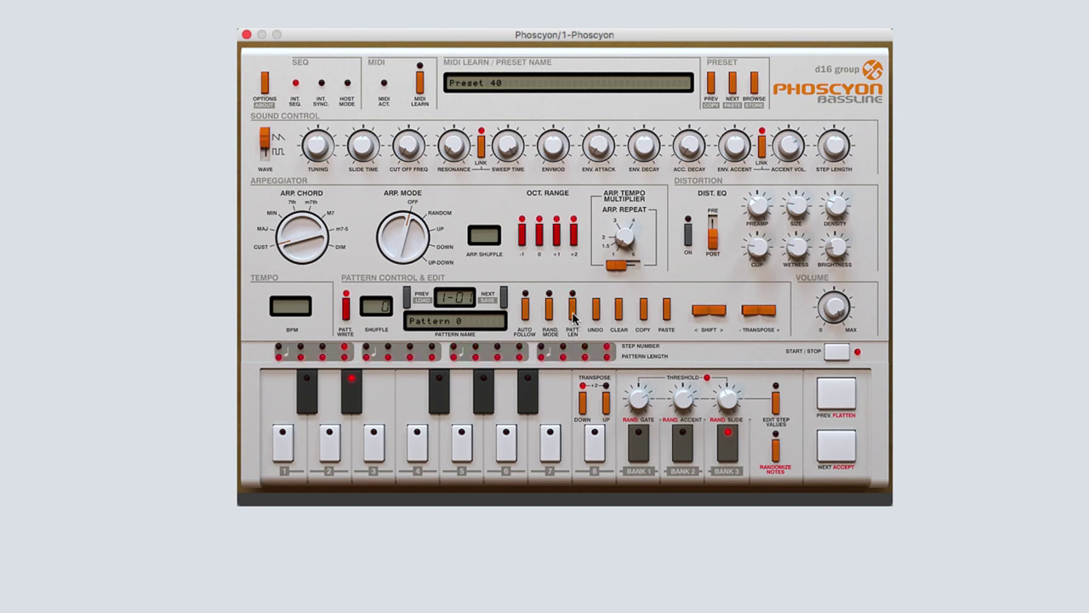
In pattern write mode, enter the note on white key 2 for the first step
click(345, 313)
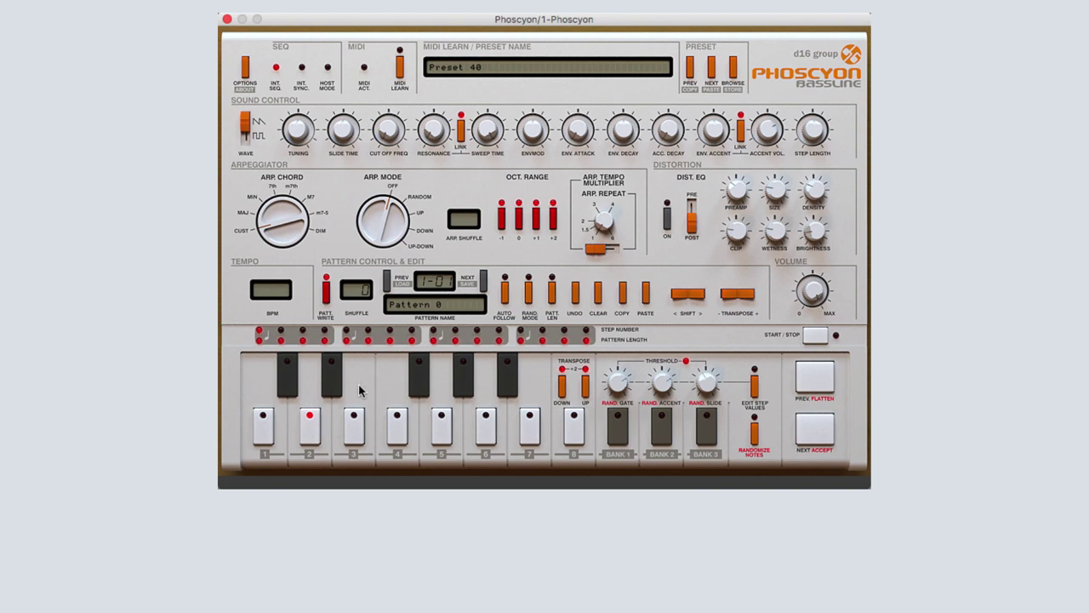
click(309, 431)
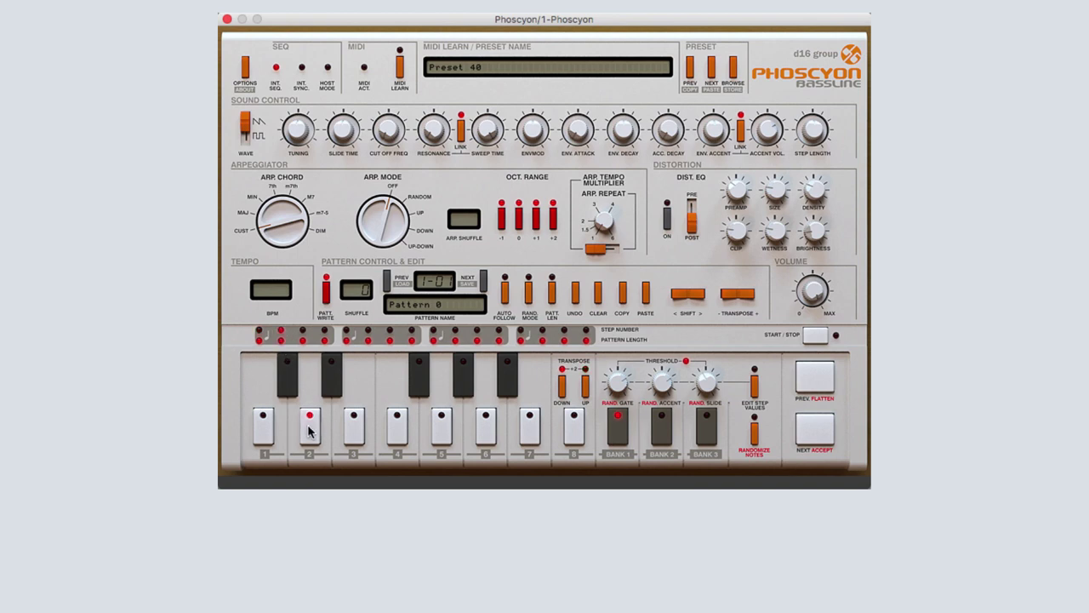
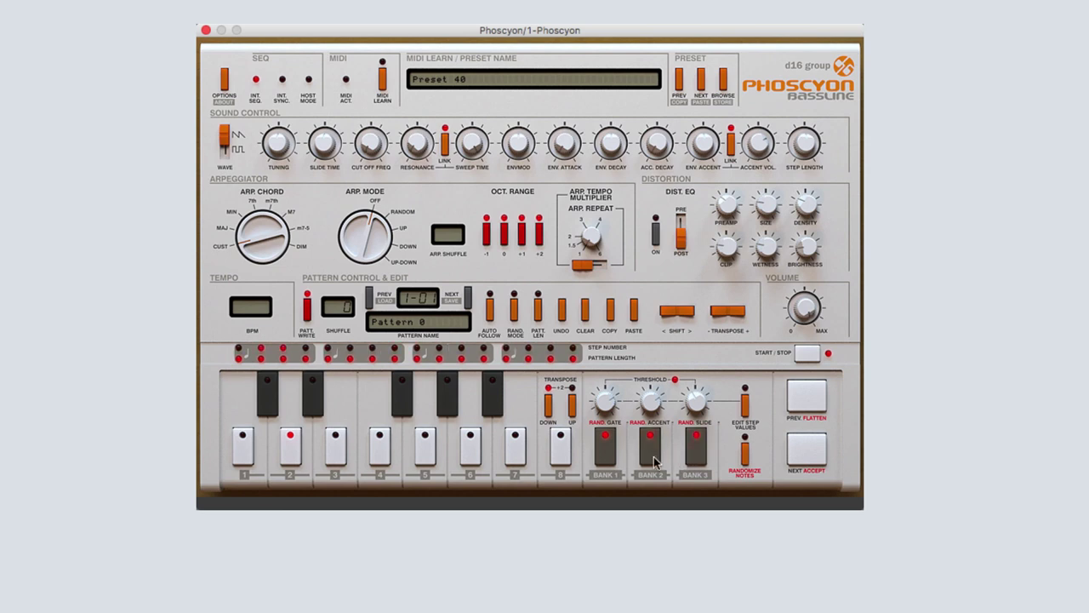
Toggle the accent and slide of the current step and adjust the slide time
click(655, 461)
click(697, 460)
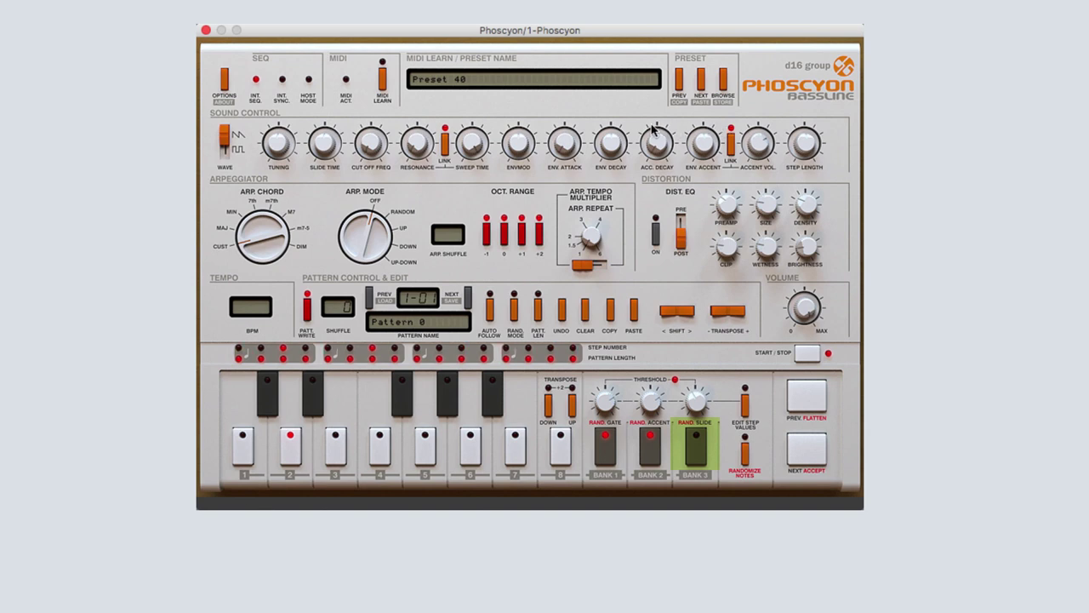
click(325, 143)
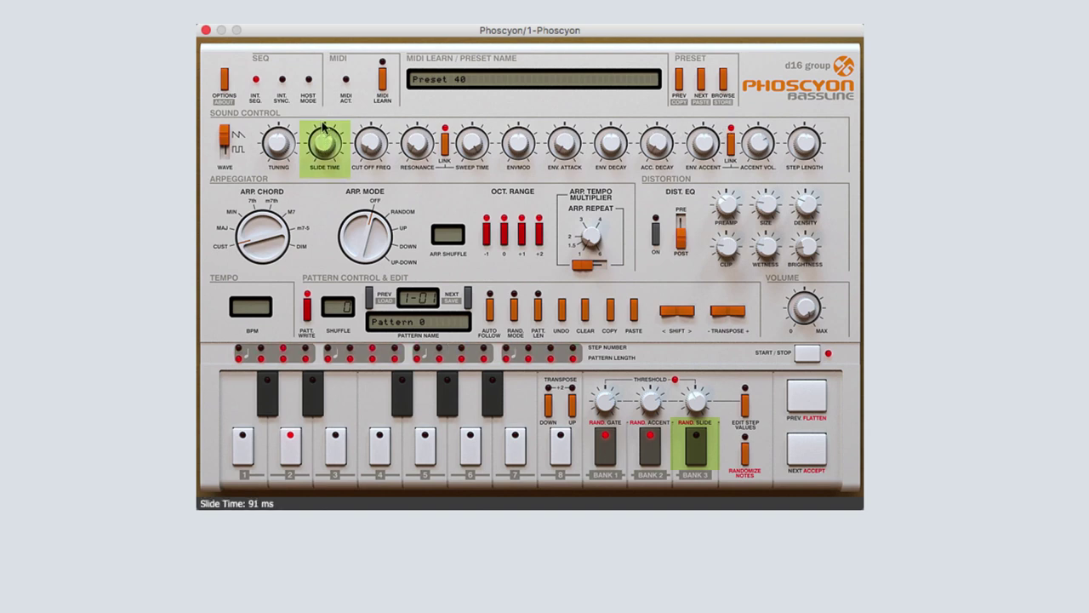
drag(322, 99, 324, 143)
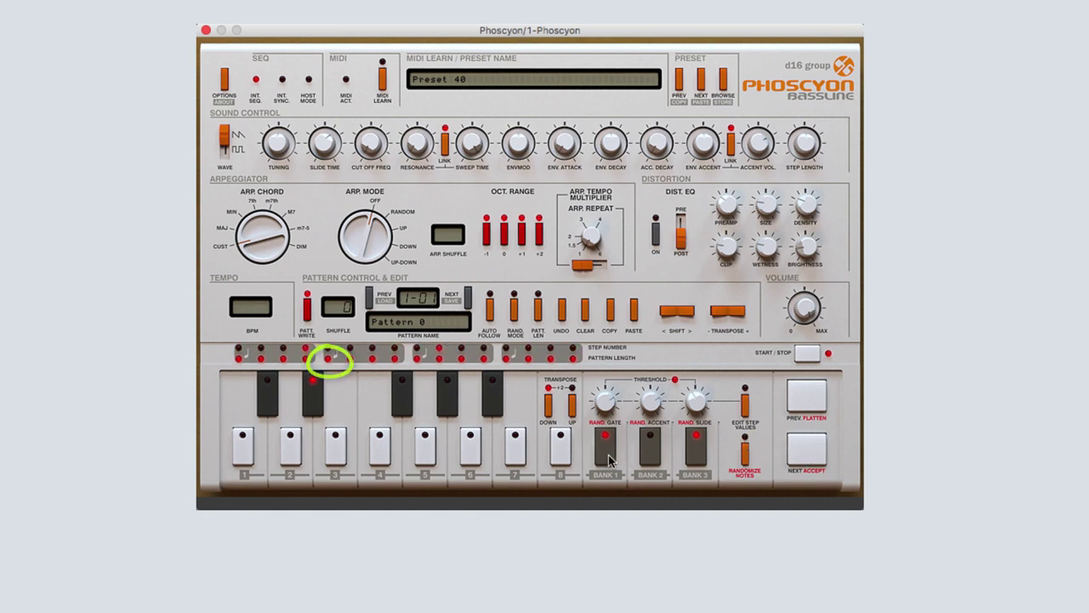
Advance two steps in the pattern and enter the note on white key 2
click(805, 455)
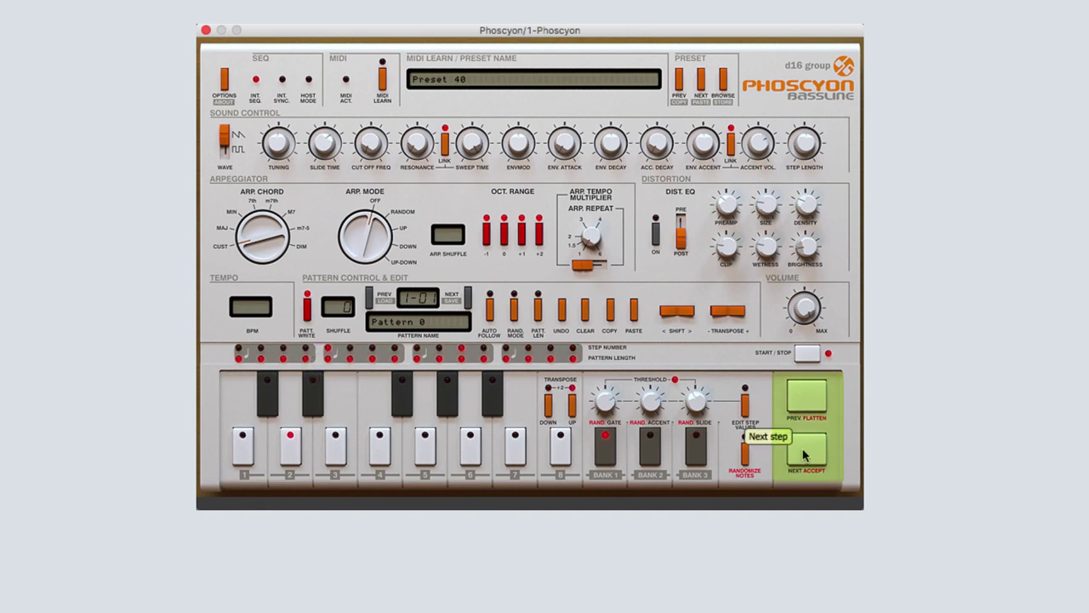
click(805, 455)
click(290, 441)
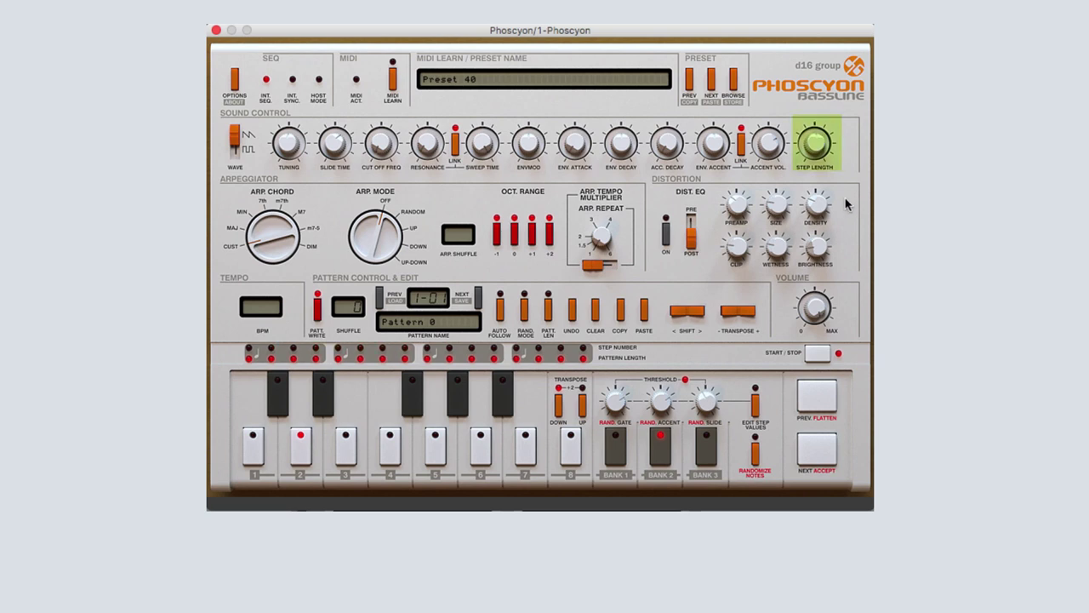
Try longer and shorter step lengths for the pattern's notes
drag(818, 150, 817, 64)
drag(815, 149, 799, 240)
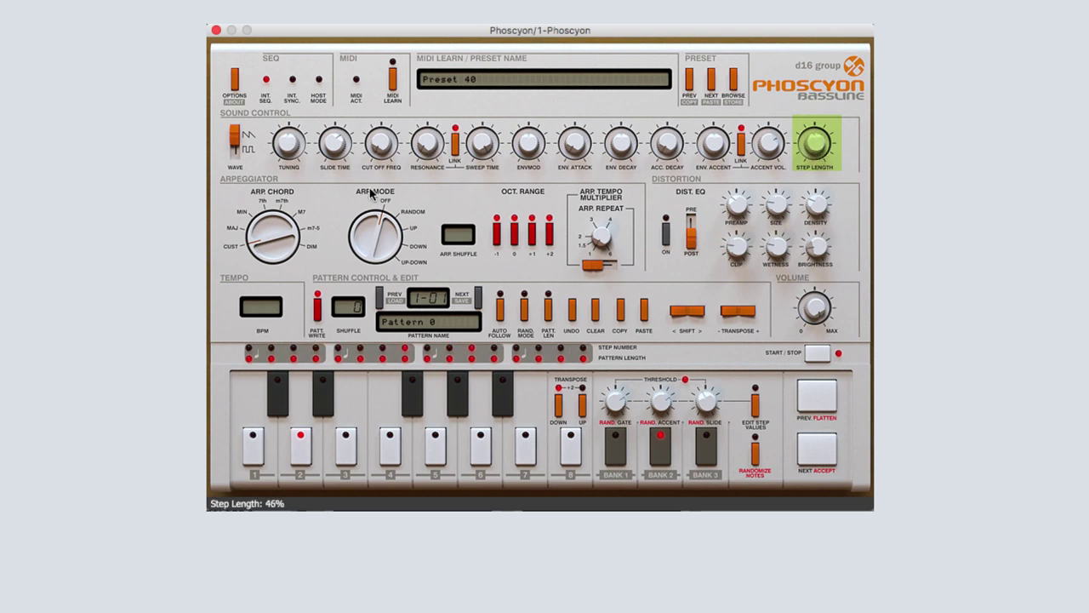
drag(815, 149, 830, 174)
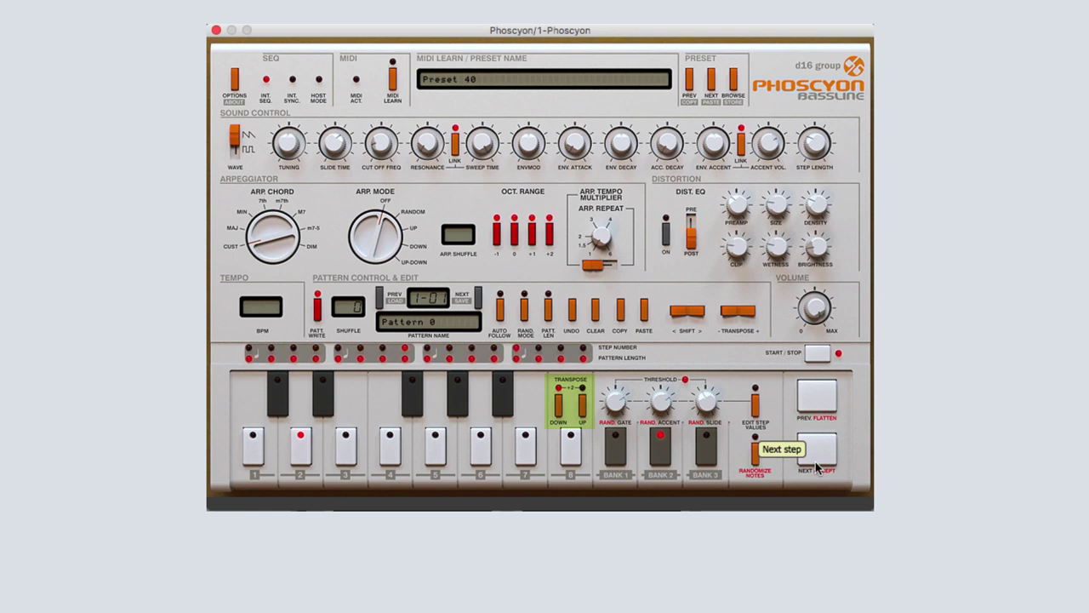
Transpose the current step's note up, and shift and transpose the whole pattern
click(582, 413)
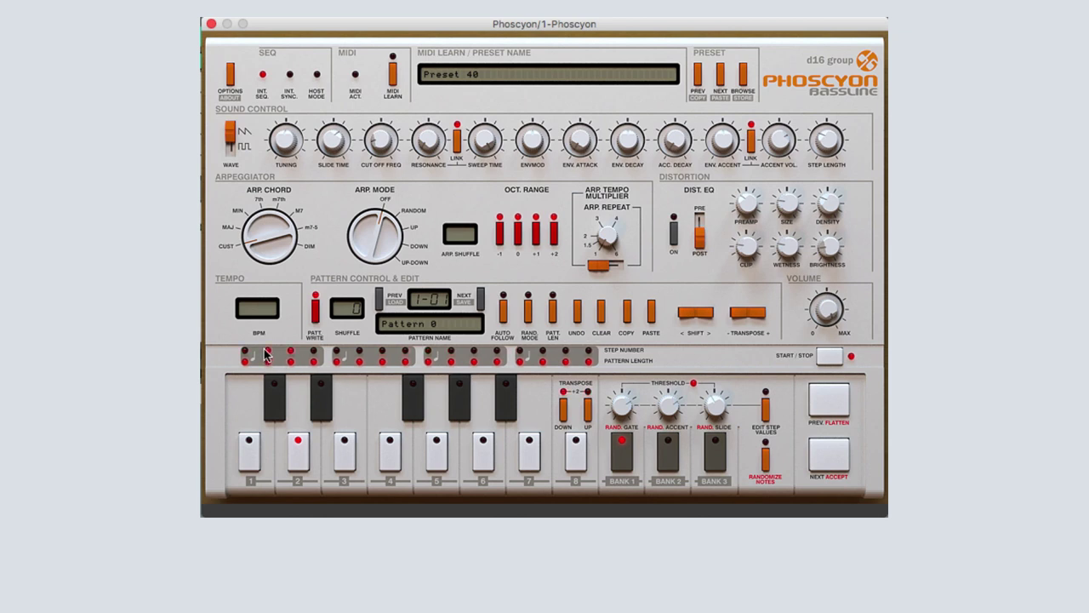
click(707, 318)
click(752, 315)
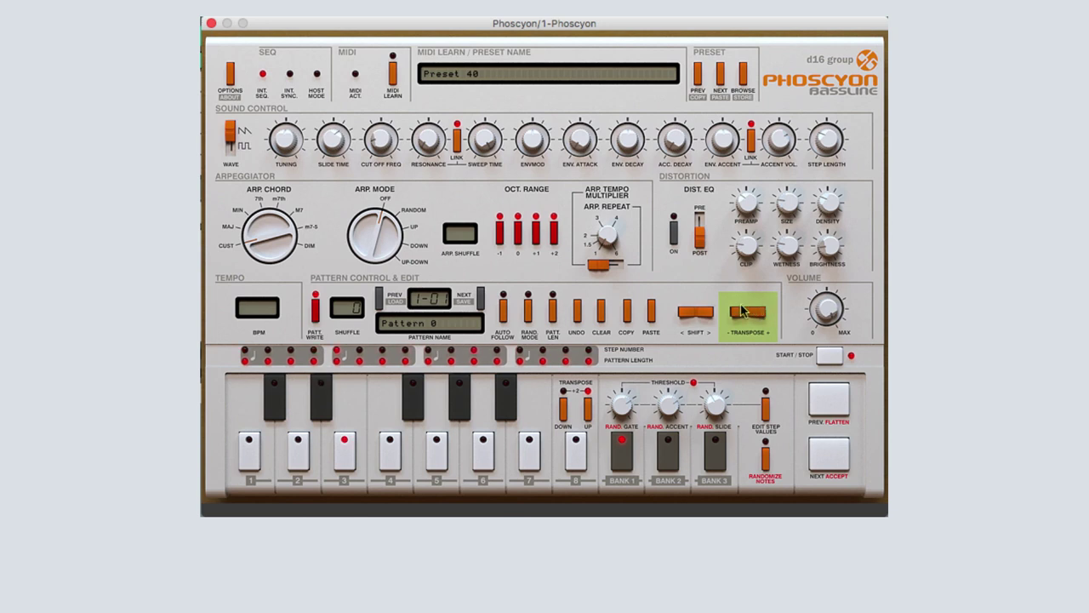
click(742, 313)
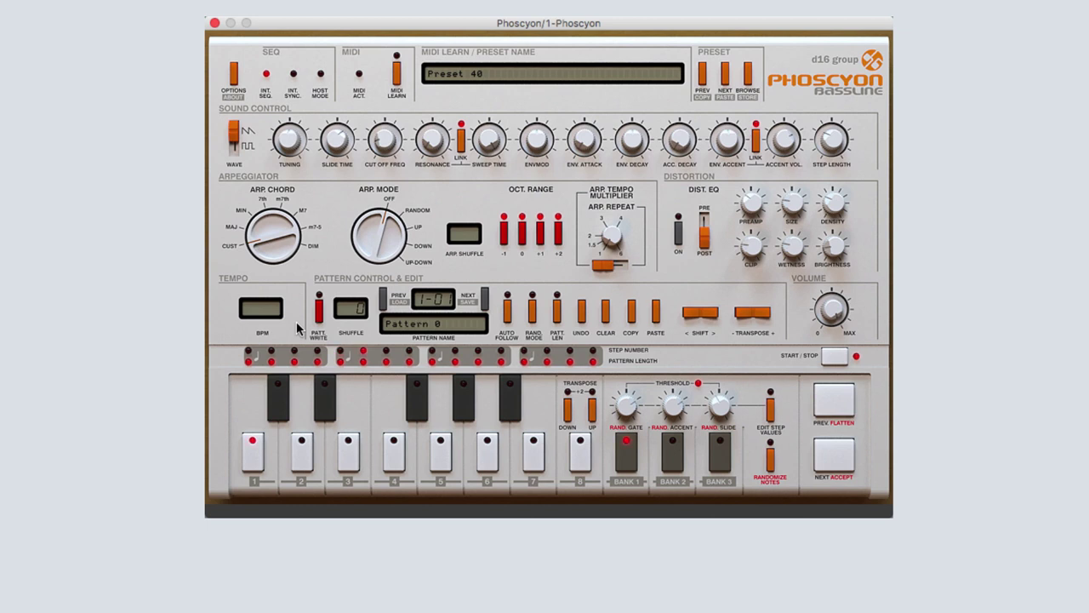
Save the pattern bank in the patterns folder as Phoscyon_Pattern1
shift+click(484, 305)
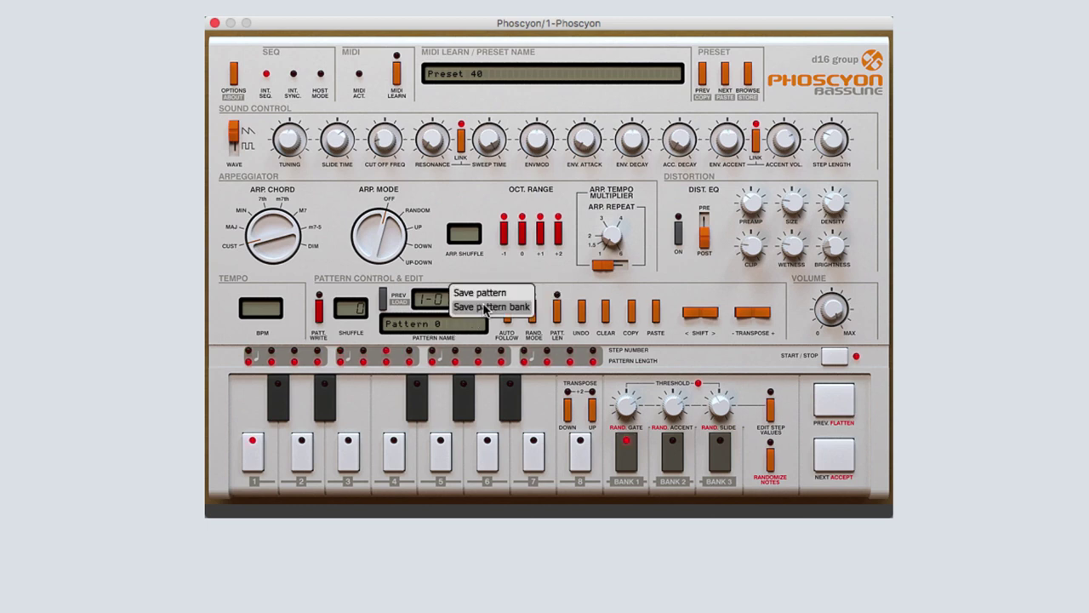
click(504, 303)
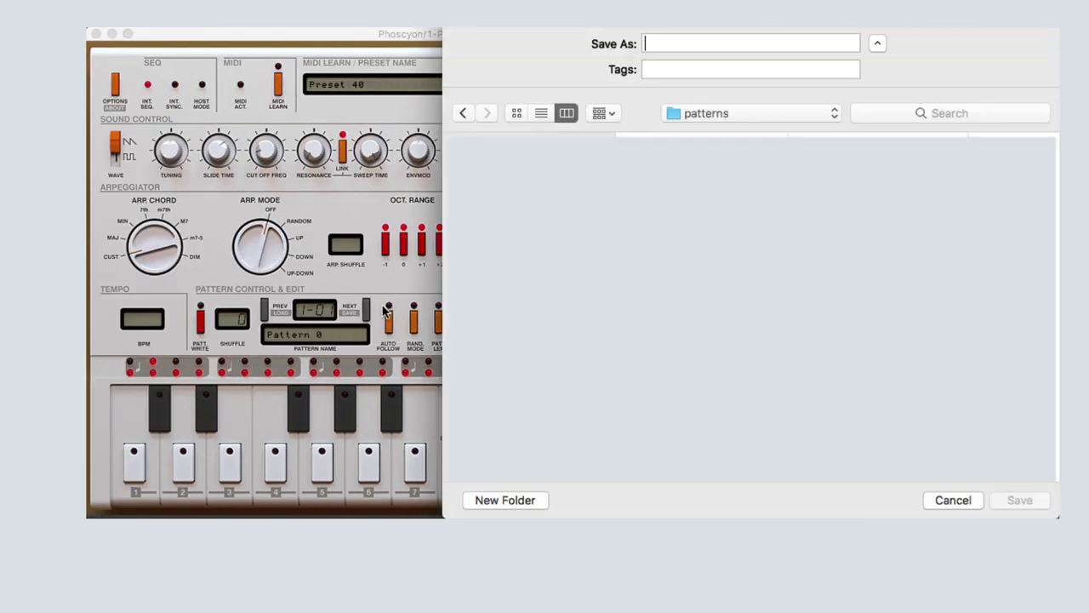
click(685, 44)
text(Pho)
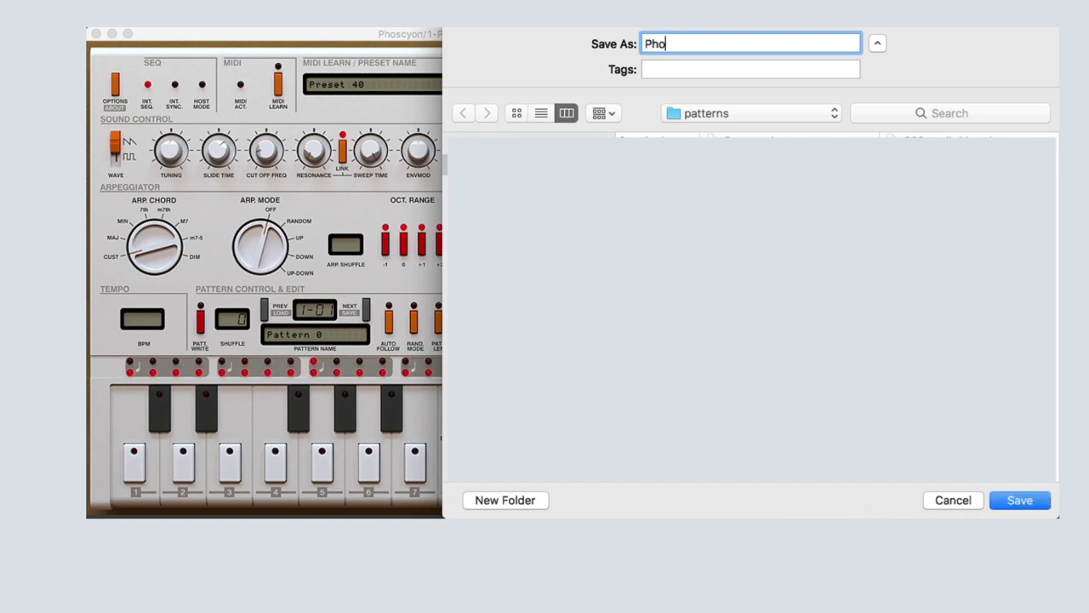
text(scyon_Pattern1)
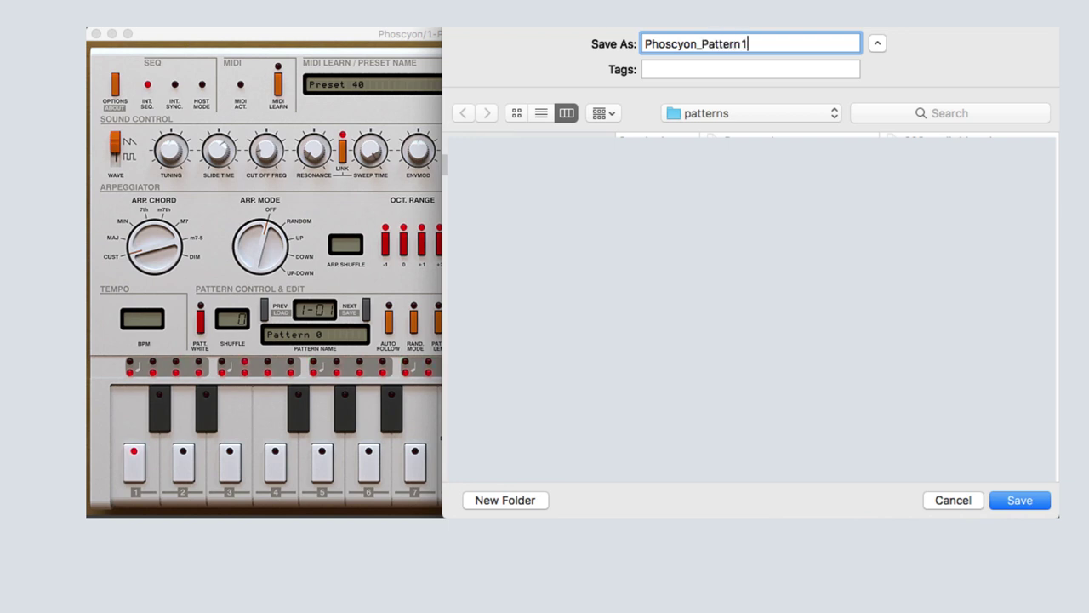
click(1020, 500)
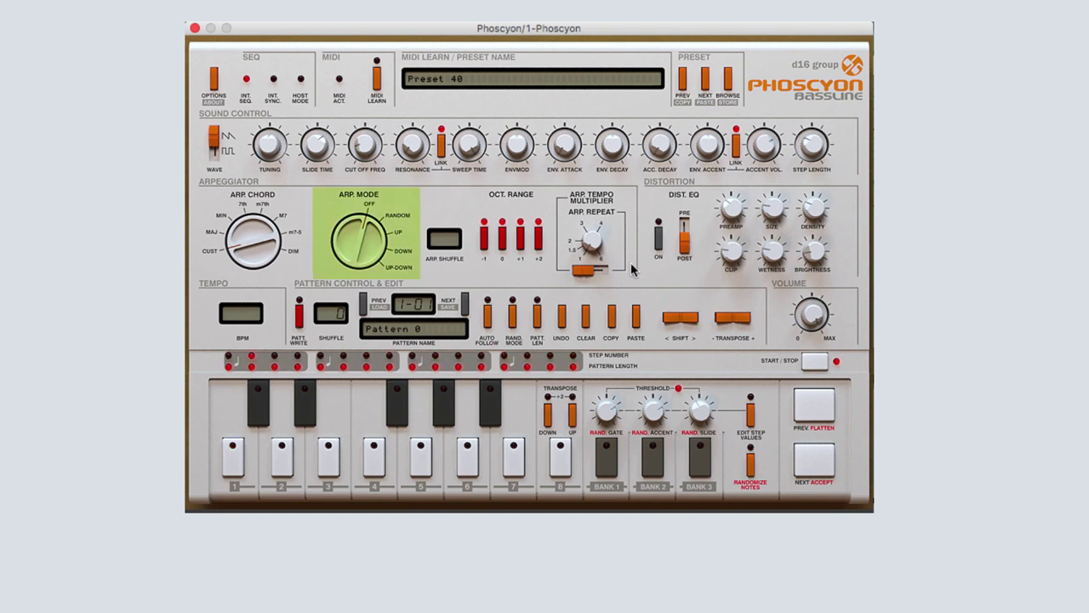
Set the arpeggiator mode to Random and try the square waveform before returning to the sawtooth
drag(364, 244, 361, 216)
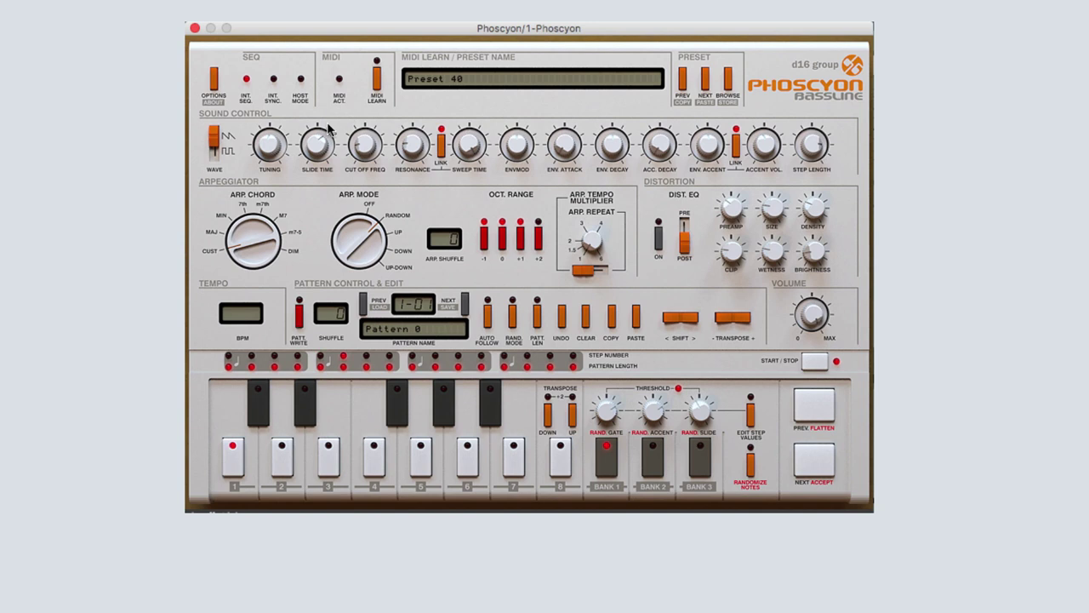
click(214, 143)
click(214, 133)
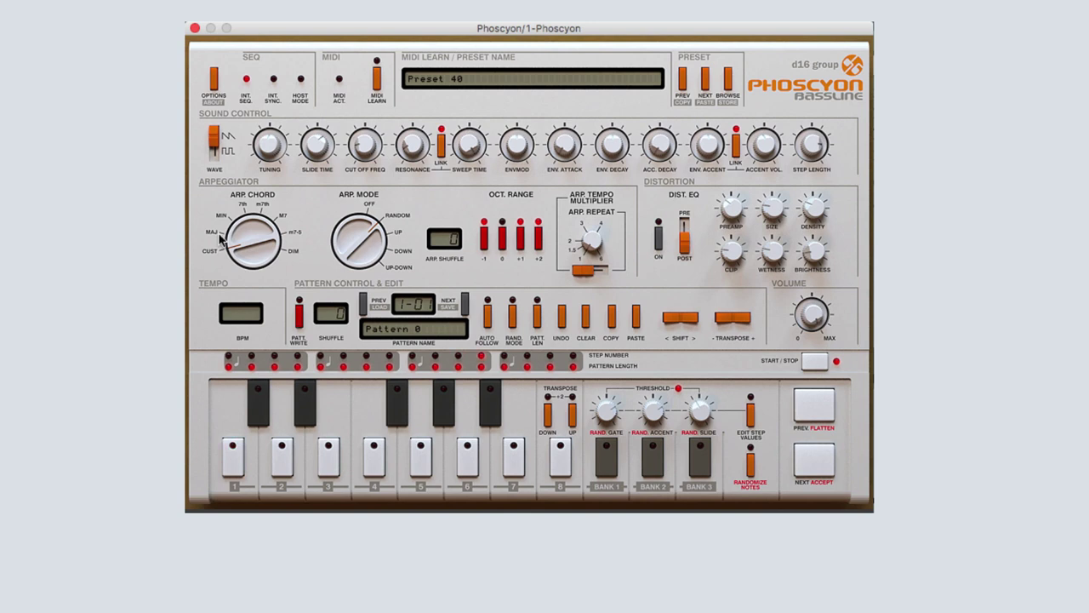
Turn on the distortion and set its EQ to Pre
click(659, 239)
click(684, 239)
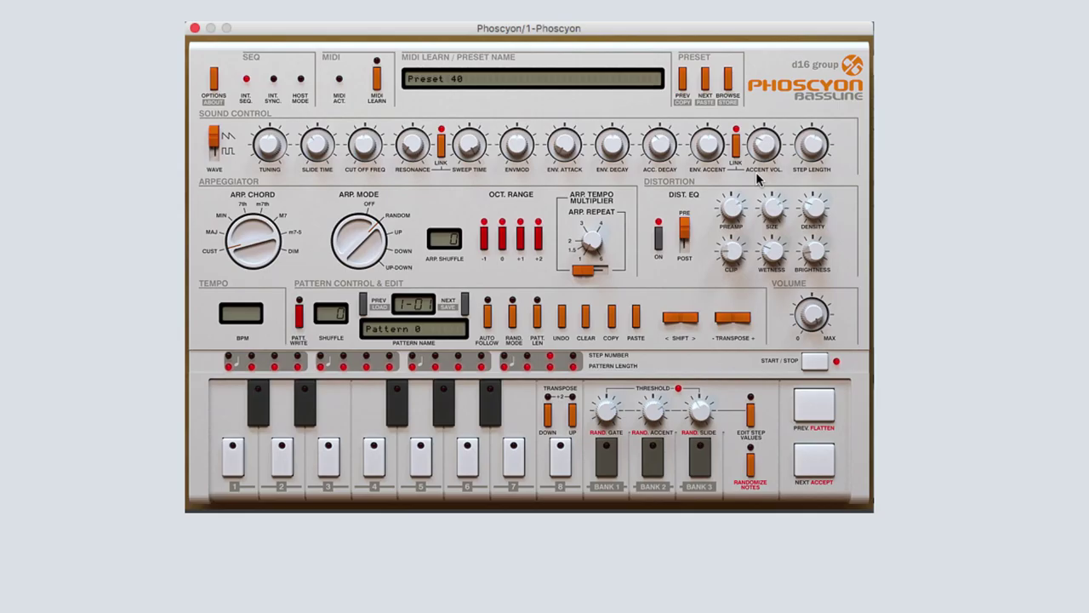
Step forward to Preset 41, back to Preset 40, and forward two presets
click(704, 81)
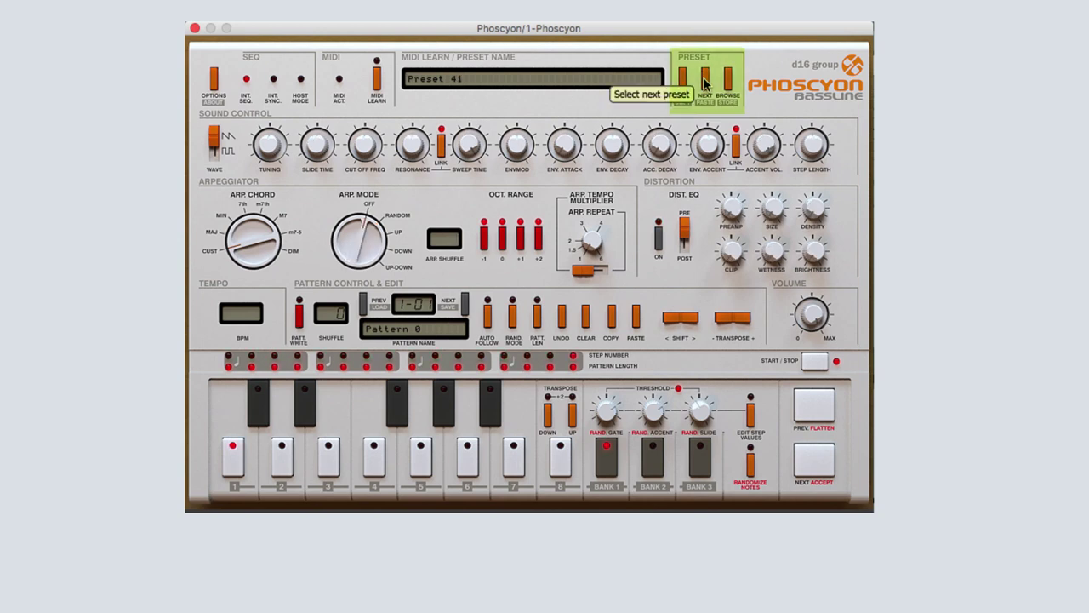
click(695, 83)
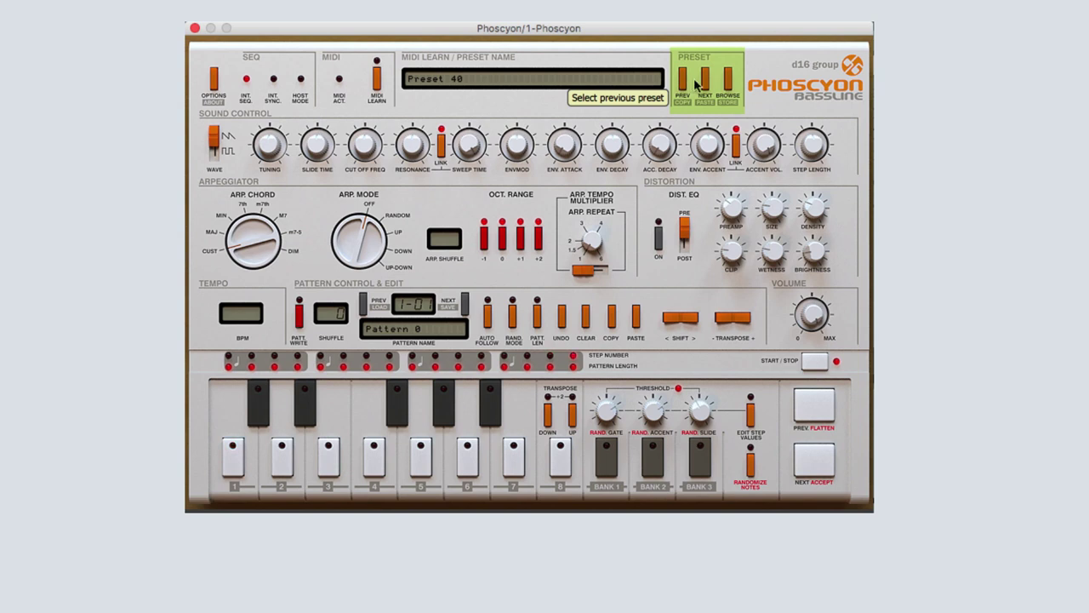
click(704, 81)
click(704, 81)
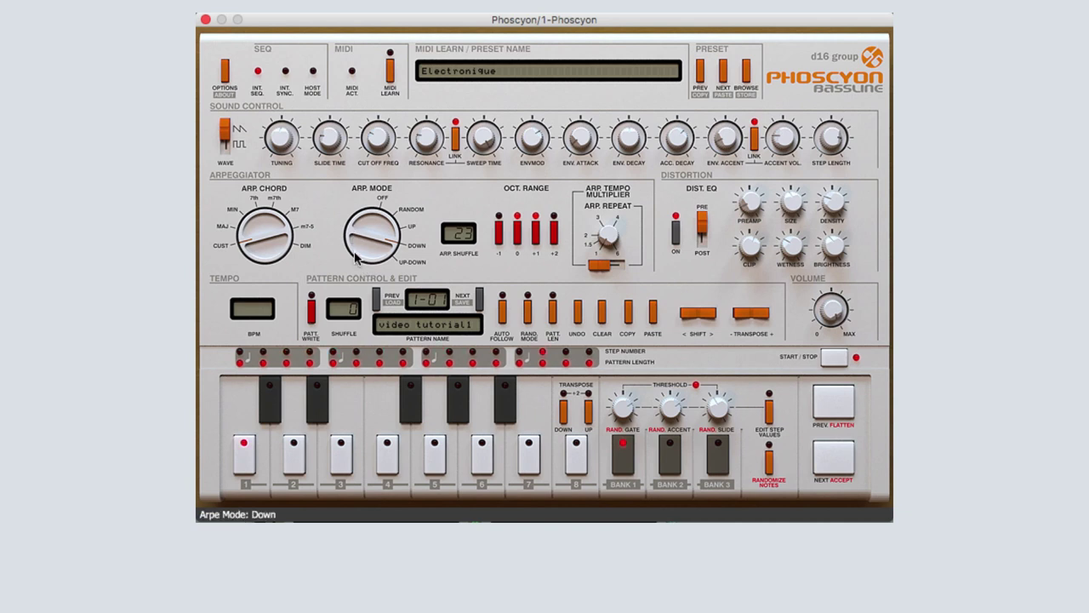
Set the arpeggiator mode to Up-Down after trying Random, and adjust the cutoff frequency to 21.6
drag(359, 254, 364, 349)
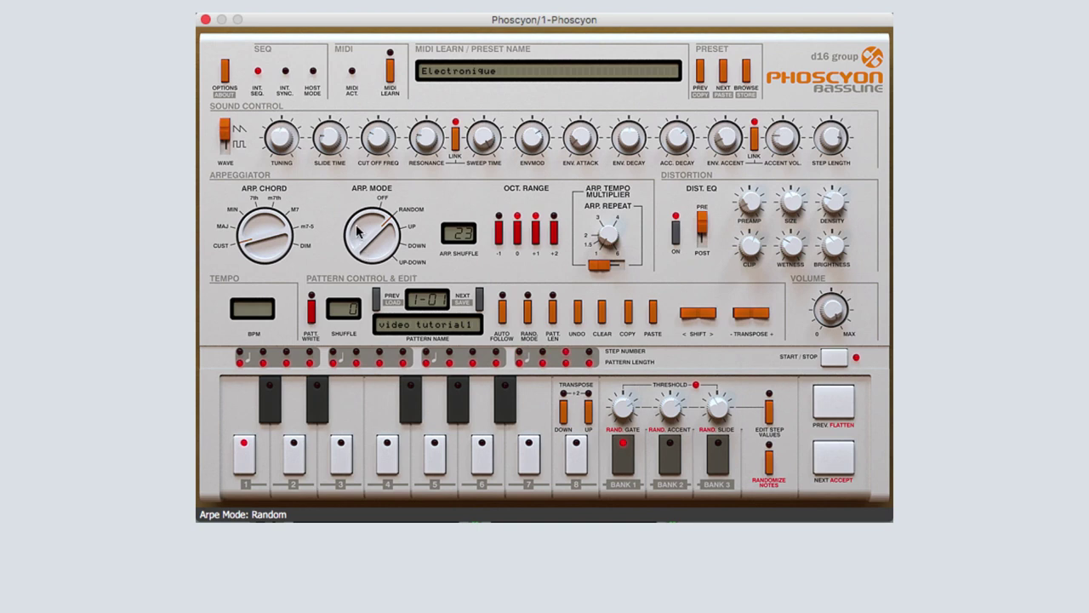
drag(357, 232, 351, 162)
drag(356, 235, 361, 211)
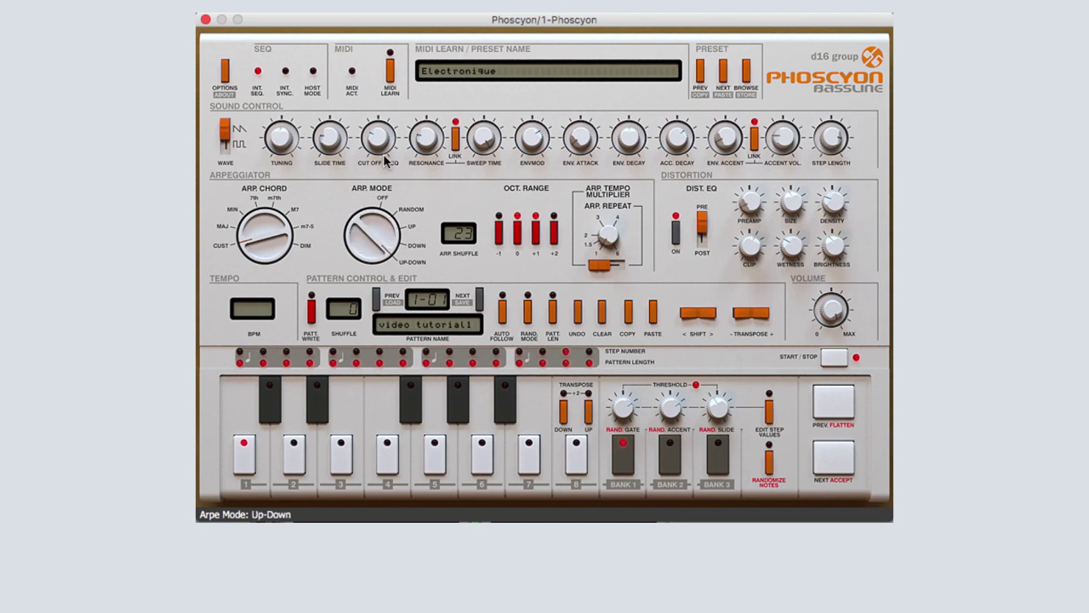
mouse_move(385, 162)
mouse_down()
mouse_move(389, 62)
mouse_move(377, 164)
mouse_up()
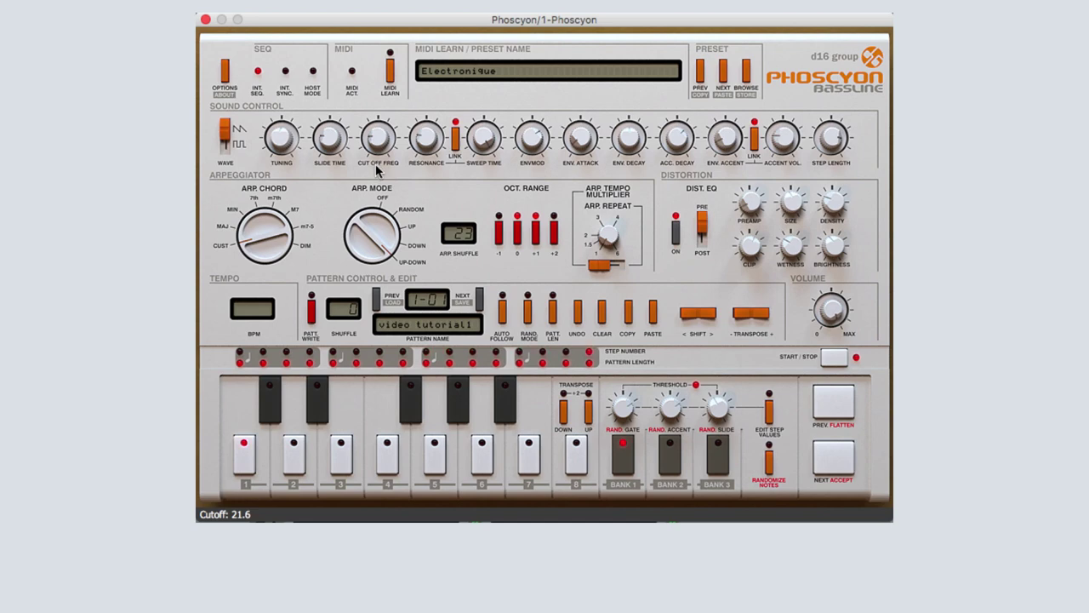